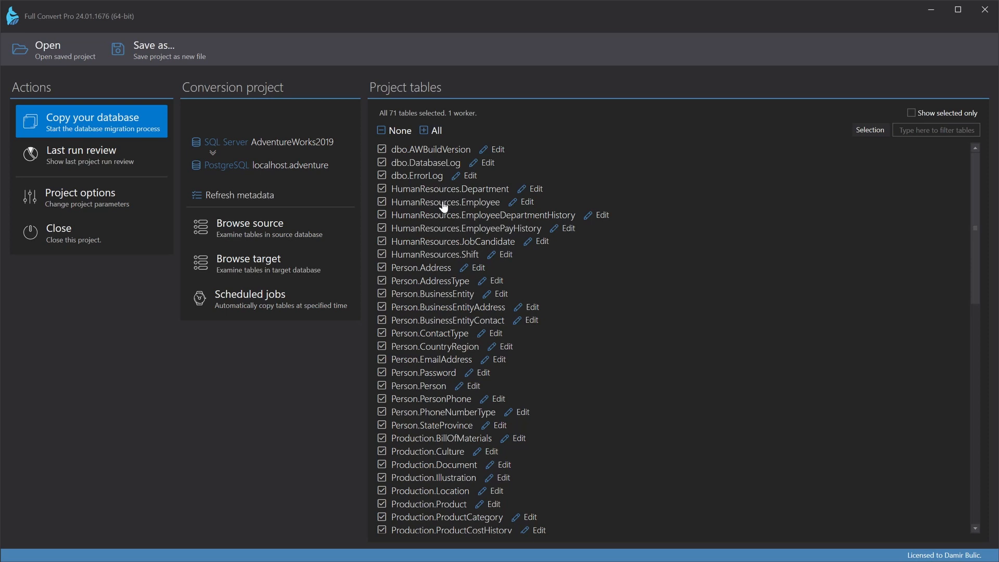
Step: Check the automatic mapping of HumanResources.Employee, and add the schema name mapping humanresources=hr to the project options
{"action": "left_click", "coordinate": [529, 205]}
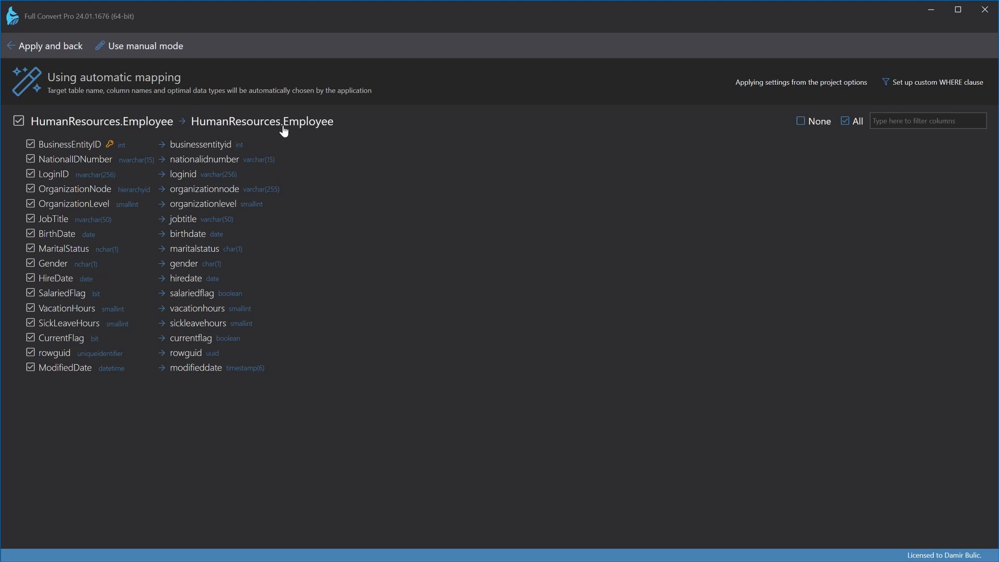
{"action": "left_click", "coordinate": [27, 48]}
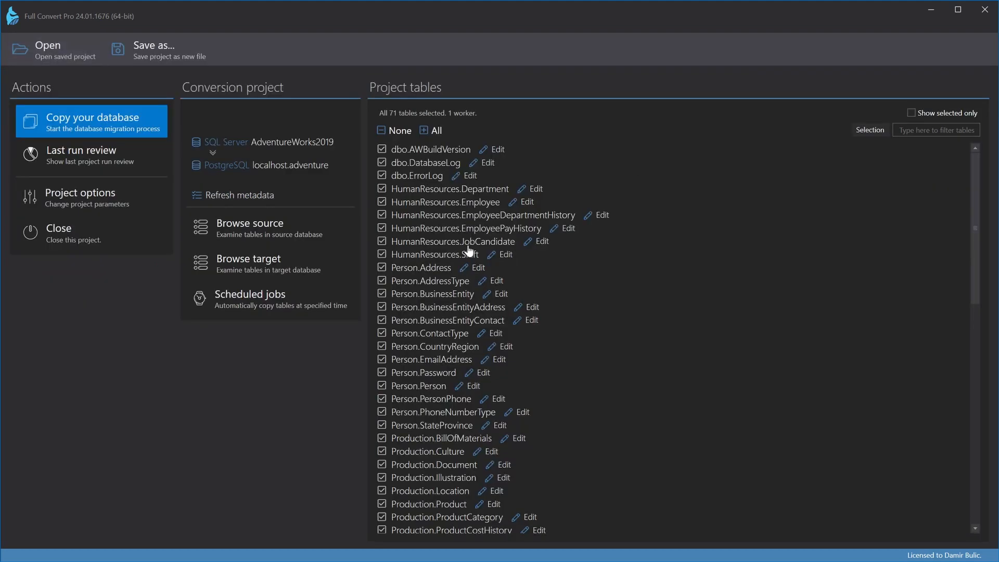
{"action": "left_click", "coordinate": [86, 199]}
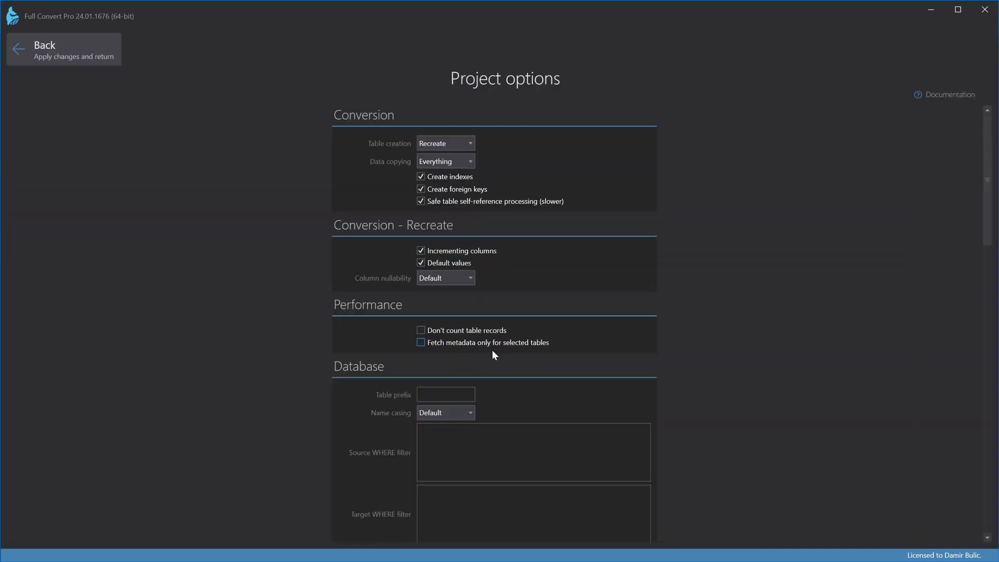
{"action": "scroll", "coordinate": [780, 357], "scroll_direction": "down", "scroll_amount": 8}
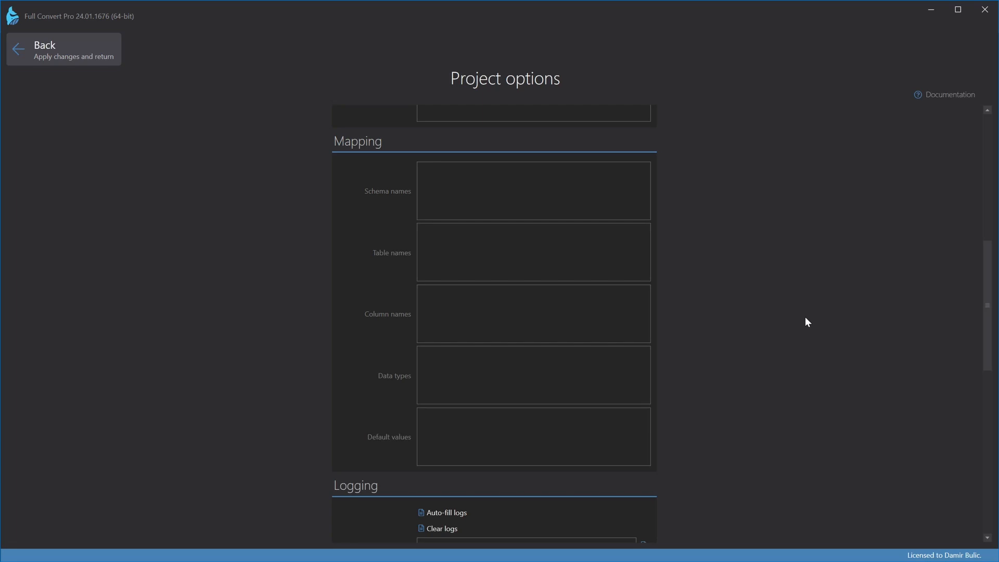
{"action": "left_click", "coordinate": [469, 179]}
{"action": "type", "text": "humanresources=hr"}
{"action": "left_click", "coordinate": [30, 54]}
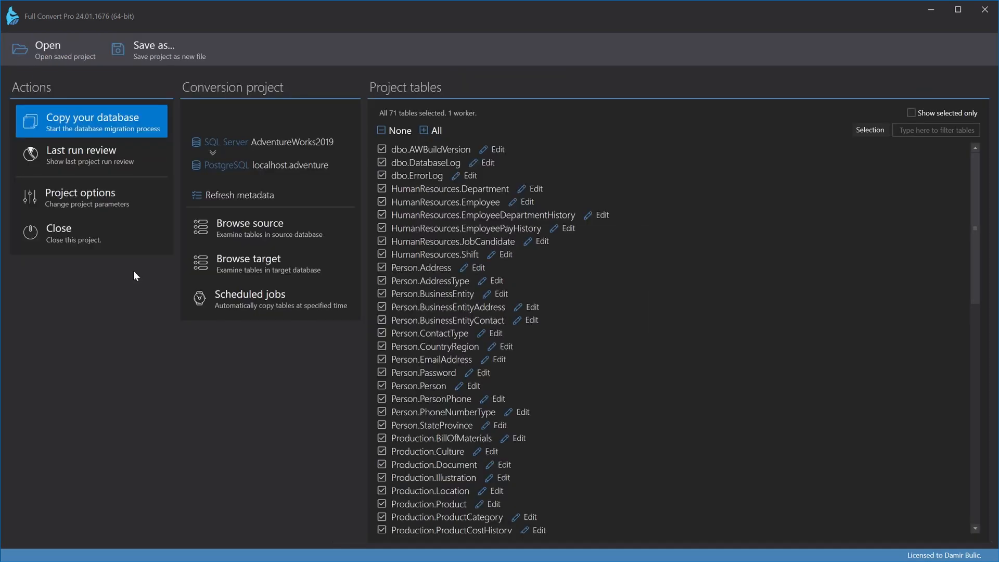
Step: Check the target table mappings of HumanResources.Employee, HumanResources.EmployeeDepartmentHistory and Person.Address
{"action": "left_click", "coordinate": [528, 204]}
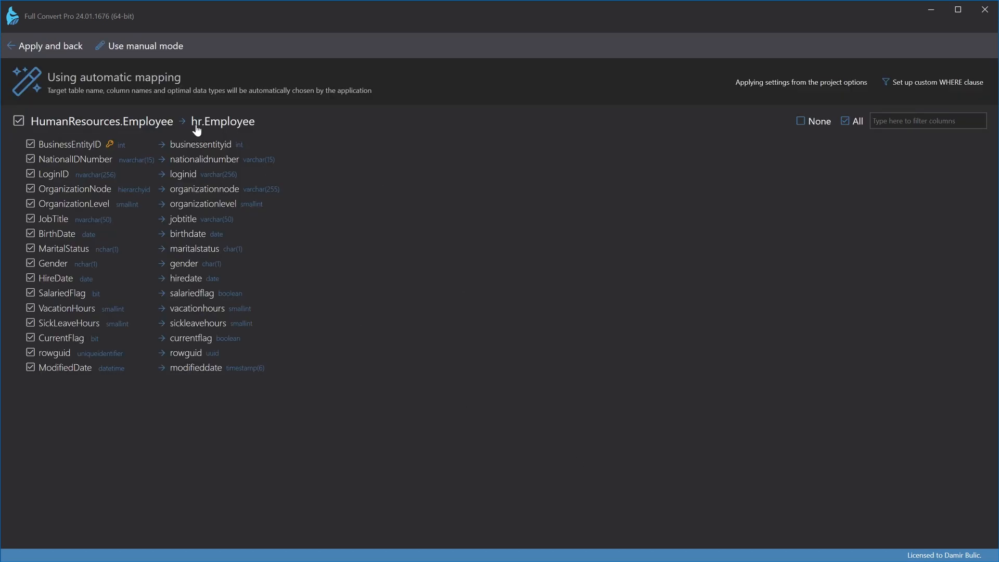
{"action": "left_click", "coordinate": [36, 49]}
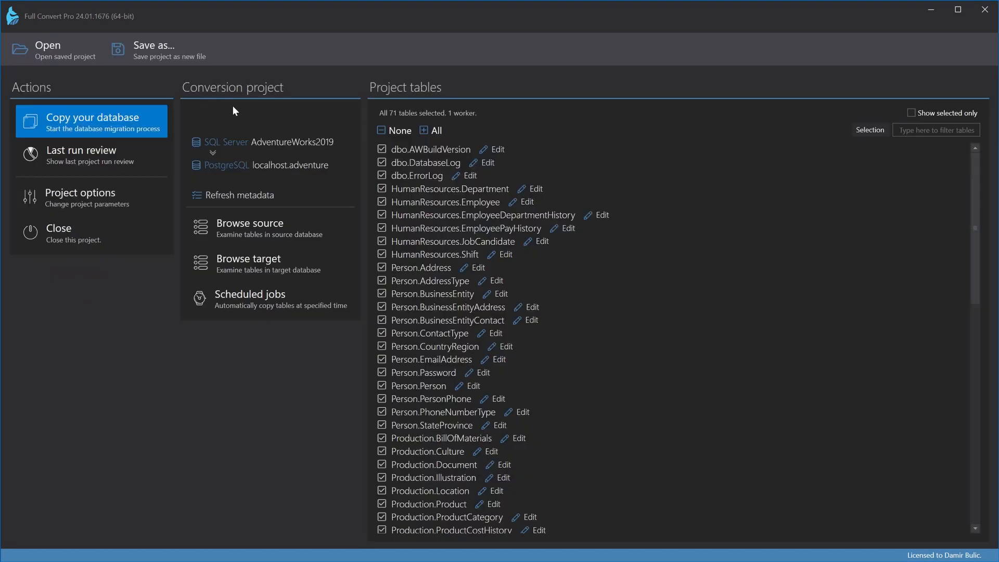
{"action": "left_click", "coordinate": [599, 217]}
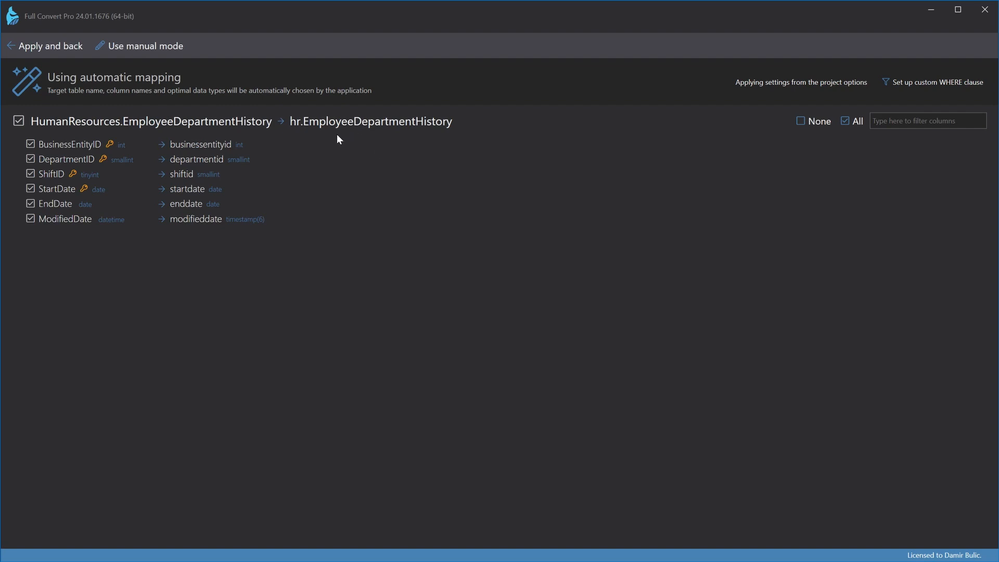
{"action": "left_click", "coordinate": [23, 46]}
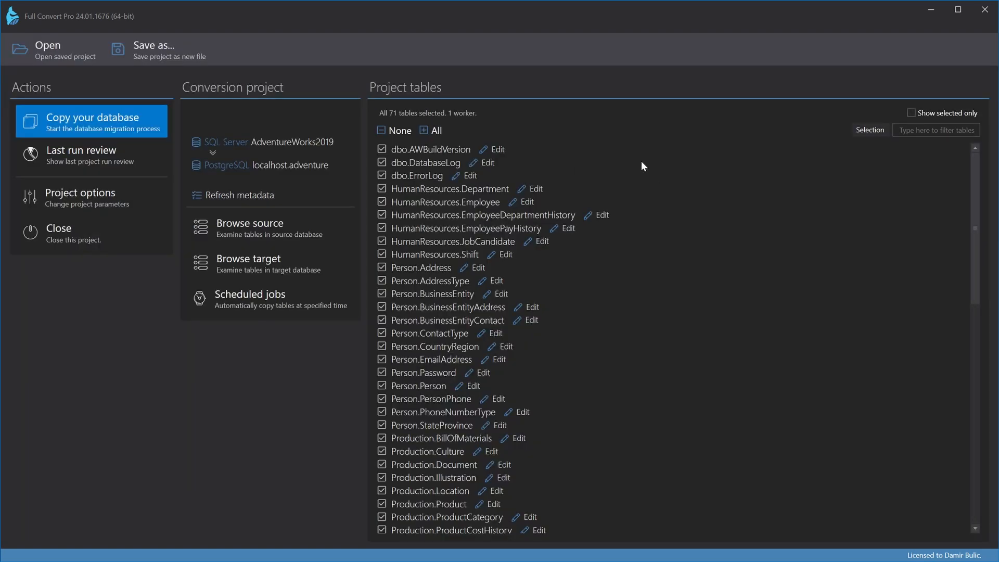
{"action": "left_click", "coordinate": [479, 268]}
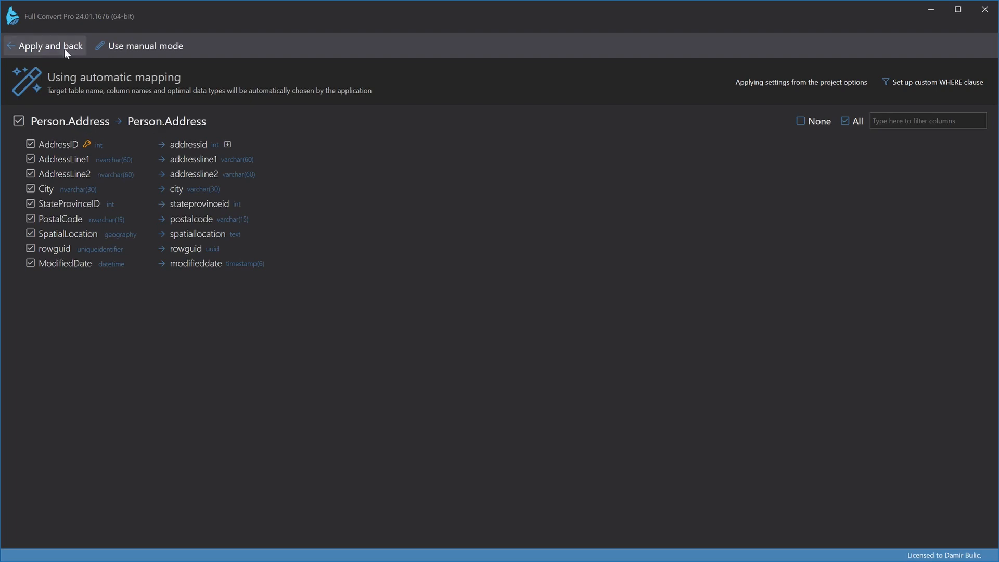
{"action": "left_click", "coordinate": [64, 48]}
Step: Add person=people as a second schema name mapping in the project options
{"action": "left_click", "coordinate": [106, 195]}
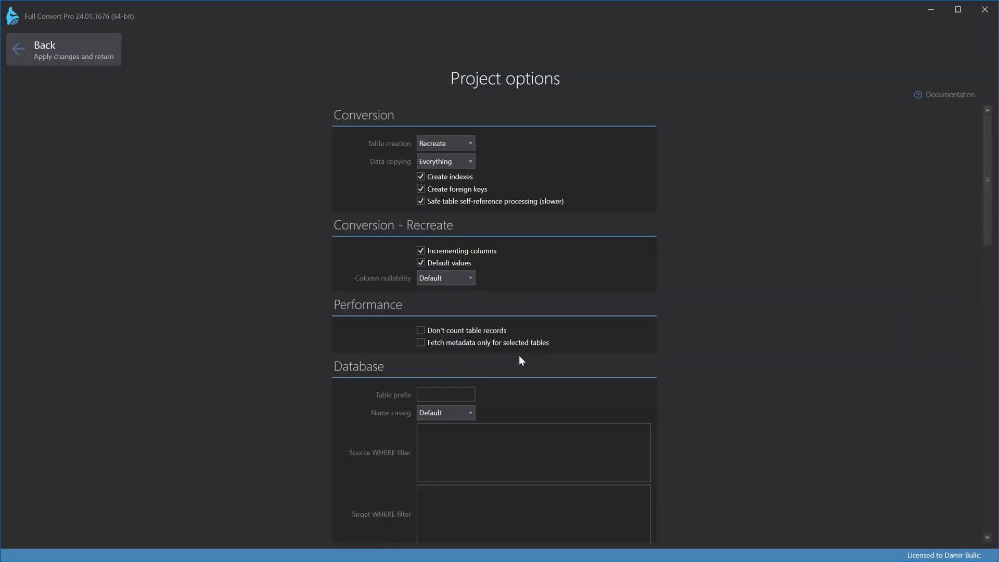
{"action": "scroll", "coordinate": [311, 403], "scroll_direction": "down", "scroll_amount": 5}
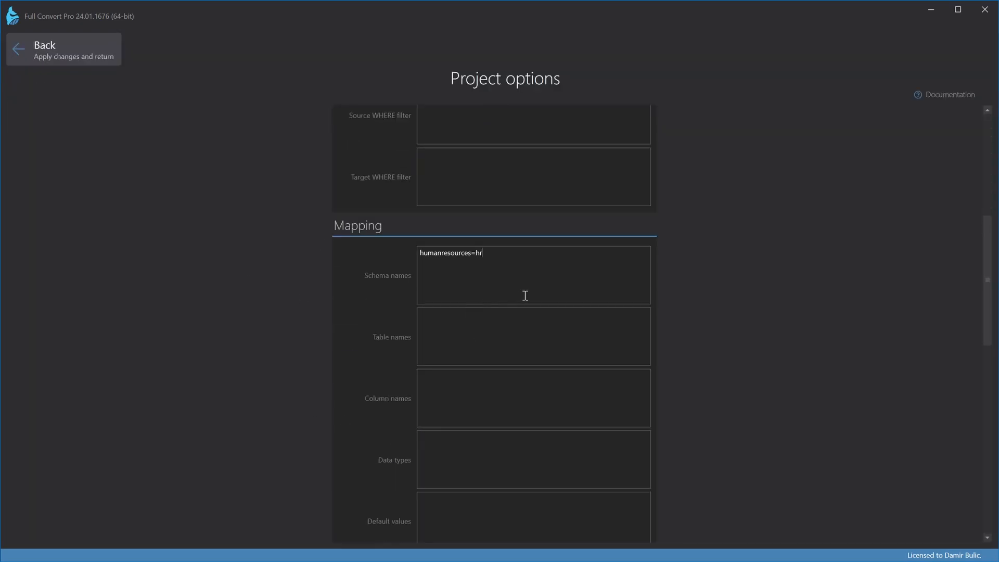
{"action": "key", "text": "Return"}
{"action": "type", "text": "person=people"}
{"action": "left_click", "coordinate": [67, 52]}
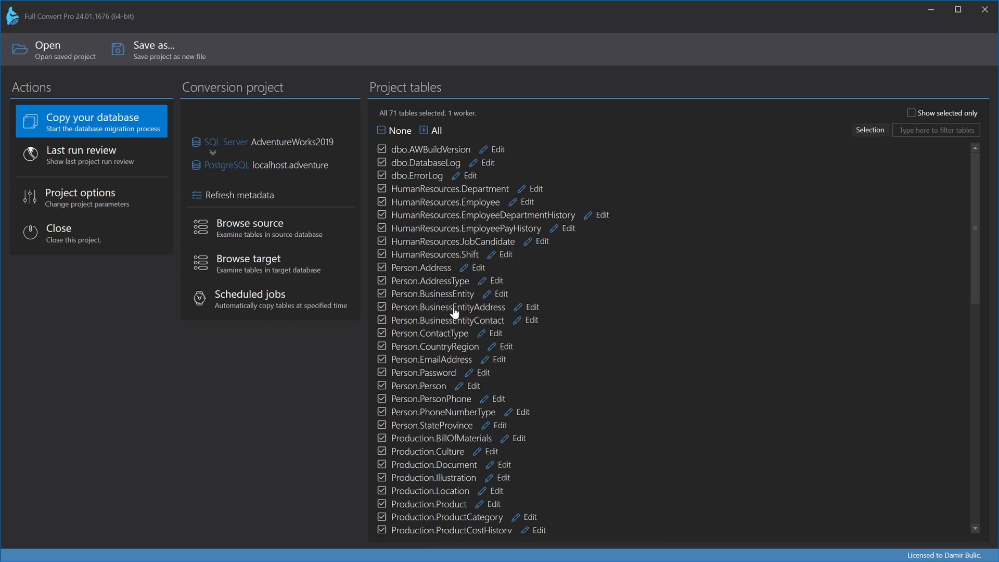
Step: Examine the target schema mapping of Person.Address and the column mappings of HumanResources.Employee
{"action": "left_click", "coordinate": [476, 267]}
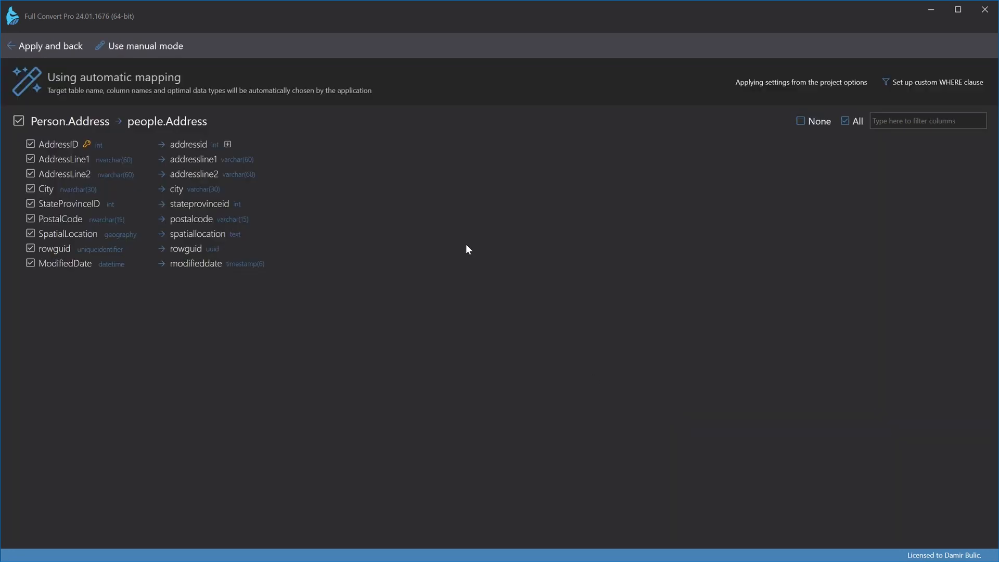
{"action": "left_click", "coordinate": [34, 47]}
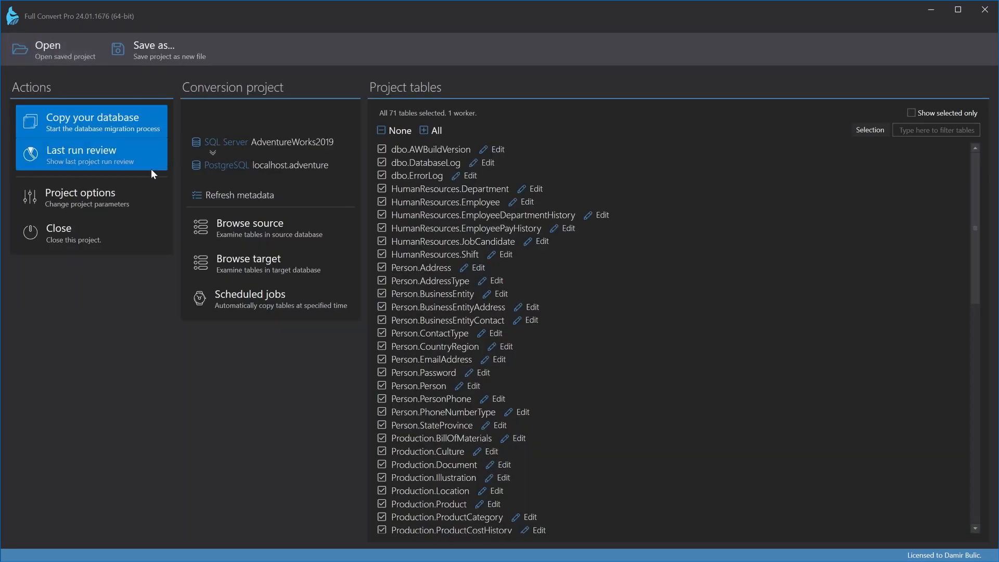
{"action": "left_click", "coordinate": [526, 203]}
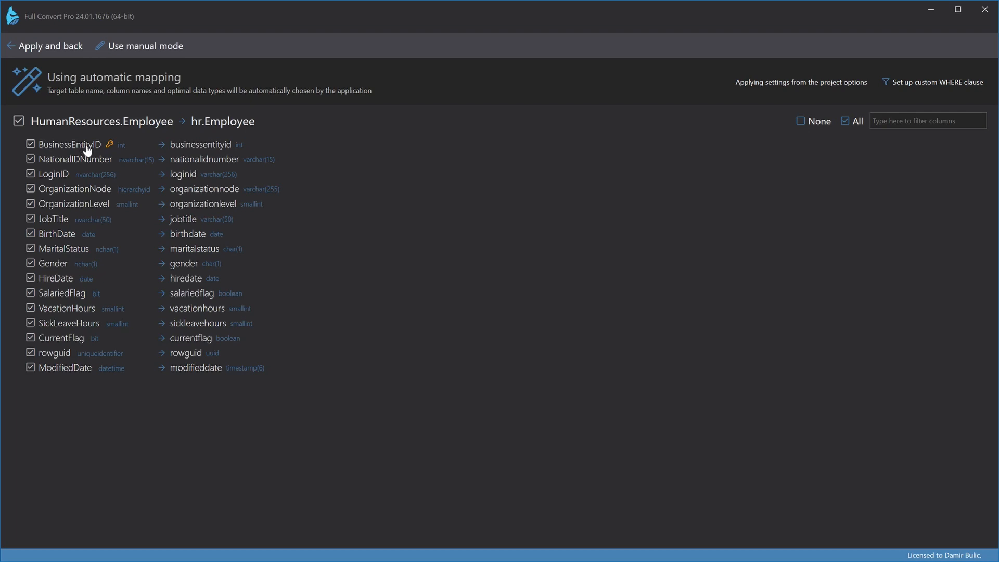
{"action": "left_click", "coordinate": [33, 47]}
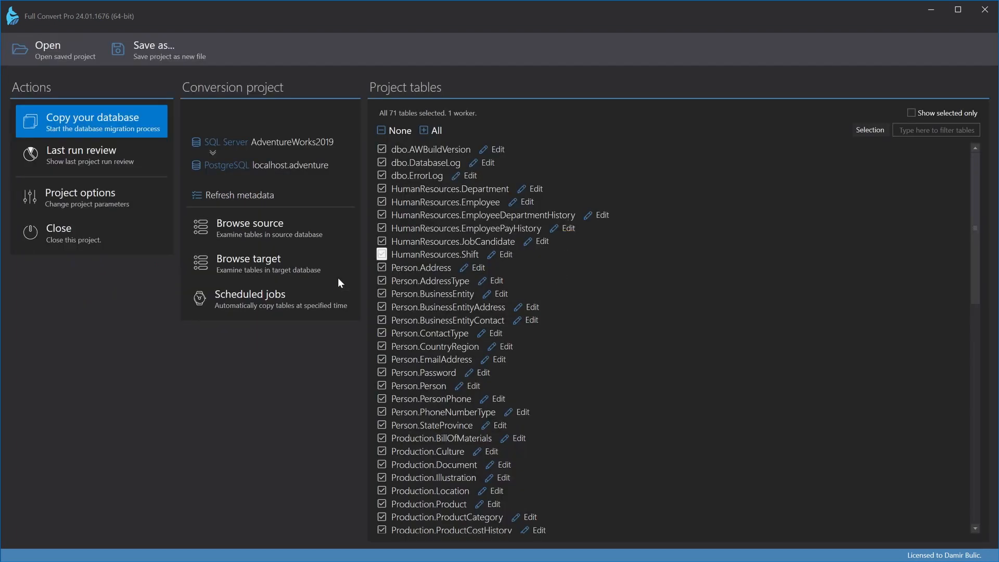
Step: Add the column name mapping businessentityid=bid to the project options
{"action": "left_click", "coordinate": [95, 201]}
{"action": "scroll", "coordinate": [328, 329], "scroll_direction": "down", "scroll_amount": 8}
{"action": "scroll", "coordinate": [324, 333], "scroll_direction": "down", "scroll_amount": 2}
{"action": "left_click", "coordinate": [462, 339]}
{"action": "type", "text": "bussinessentityid=bid"}
{"action": "scroll", "coordinate": [679, 355], "scroll_direction": "up", "scroll_amount": 3}
{"action": "key", "text": "Left"}
{"action": "key", "text": "Left"}
{"action": "key", "text": "Left"}
{"action": "key", "text": "Left"}
{"action": "key", "text": "Left"}
{"action": "key", "text": "Left"}
{"action": "key", "text": "Left"}
{"action": "key", "text": "Left"}
{"action": "key", "text": "Left"}
{"action": "key", "text": "Left"}
{"action": "key", "text": "Left"}
{"action": "key", "text": "Left"}
{"action": "key", "text": "Left"}
{"action": "key", "text": "Left"}
{"action": "key", "text": "Left"}
{"action": "key", "text": "Left"}
{"action": "key", "text": "Left"}
{"action": "key", "text": "Left"}
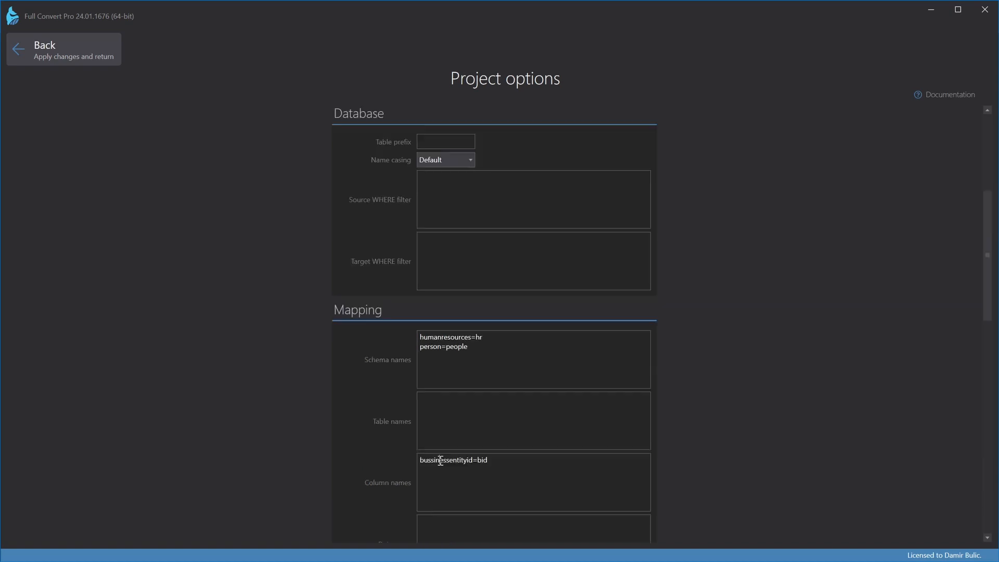
{"action": "key", "text": "BackSpace"}
{"action": "left_click", "coordinate": [96, 61]}
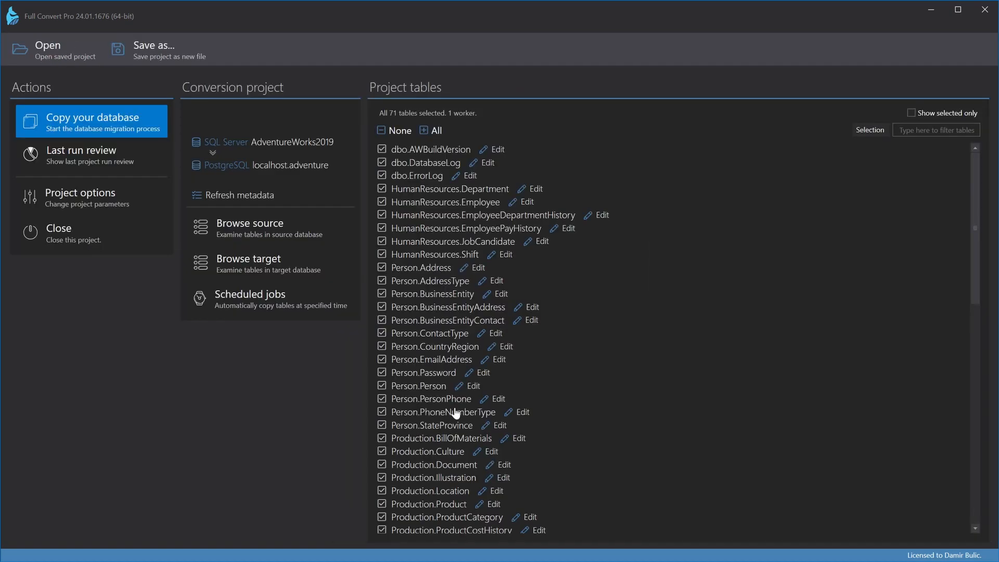
Step: Check the column mappings of HumanResources.Employee, and add the data type mapping hierarchyid=varchar(30) to the project options
{"action": "left_click", "coordinate": [527, 202]}
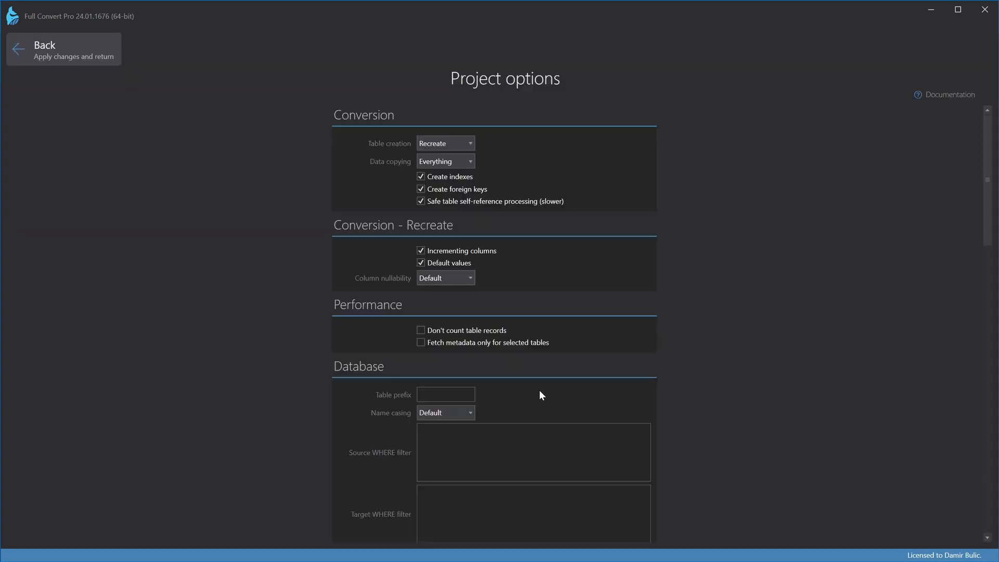
{"action": "scroll", "coordinate": [683, 401], "scroll_direction": "down", "scroll_amount": 5}
{"action": "left_click", "coordinate": [623, 344]}
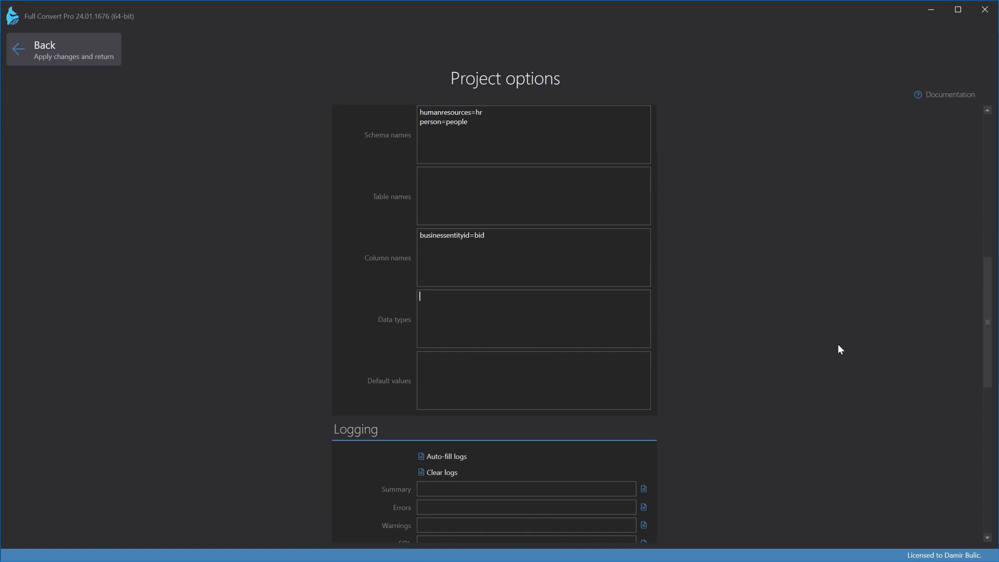
{"action": "type", "text": "hierarchyid=varchar(30)"}
{"action": "left_click", "coordinate": [36, 45]}
Step: Switch HumanResources.Employee to manual mapping and rename its target columns nationalidnumber and organizationnode to nationalidnumbersdf and organizationnodesdf
{"action": "left_click", "coordinate": [535, 201]}
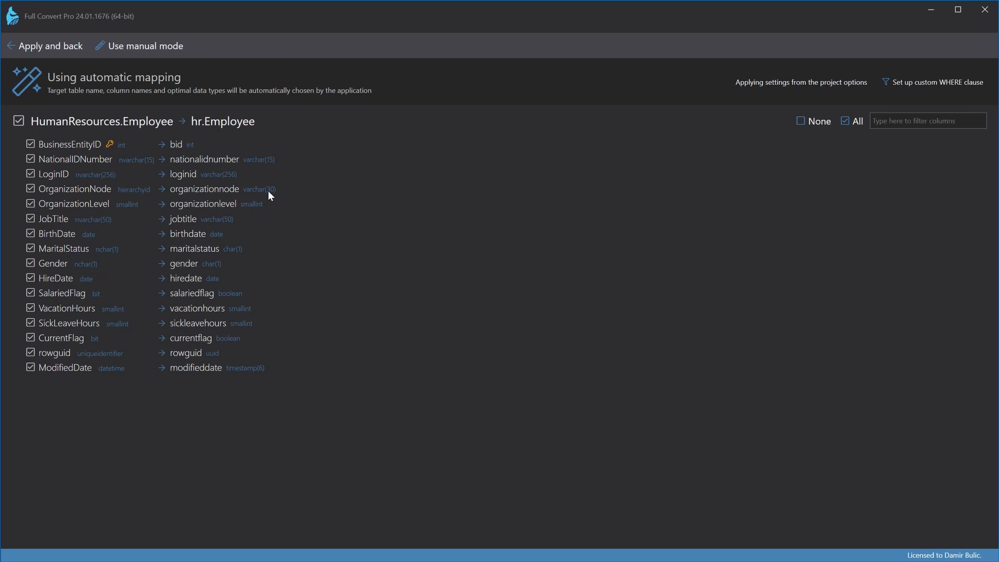
{"action": "left_click", "coordinate": [156, 46]}
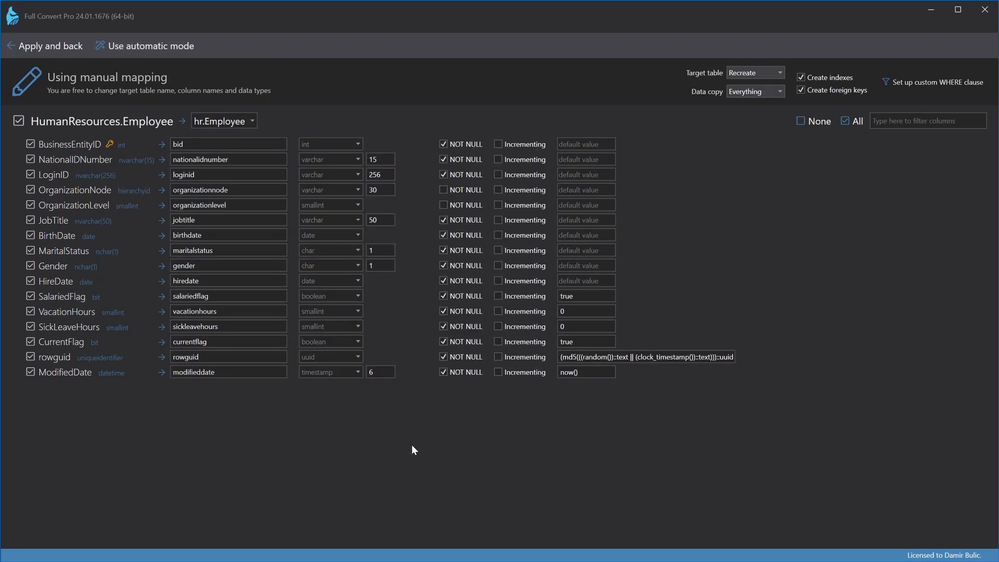
{"action": "left_click", "coordinate": [259, 159]}
{"action": "type", "text": "sdf"}
{"action": "left_click", "coordinate": [244, 190]}
{"action": "type", "text": "sdf"}
Step: Rename the target table as hr.Employee11 and choose geography as the target data type of NationalIDNumber
{"action": "left_click", "coordinate": [237, 125]}
{"action": "left_click", "coordinate": [244, 122]}
{"action": "type", "text": "11"}
{"action": "left_click", "coordinate": [359, 159]}
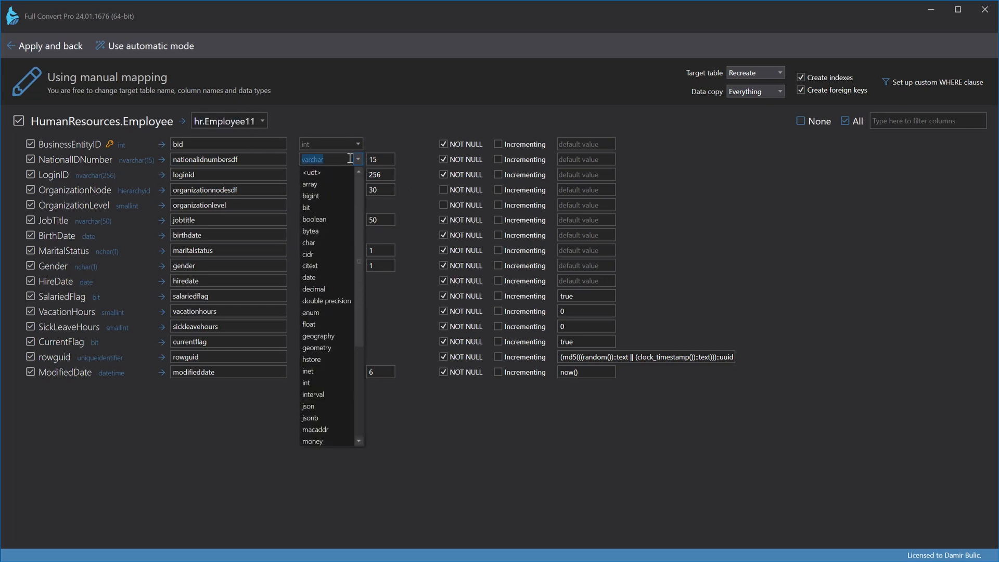
{"action": "left_click", "coordinate": [339, 336]}
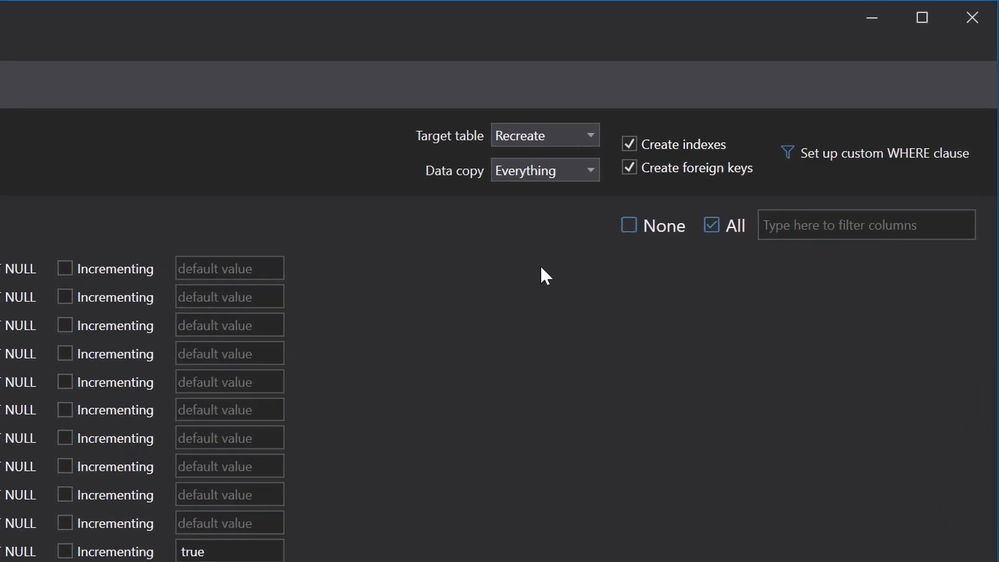
Step: Examine the available target table and data copy options for the manually mapped table
{"action": "left_click", "coordinate": [552, 137]}
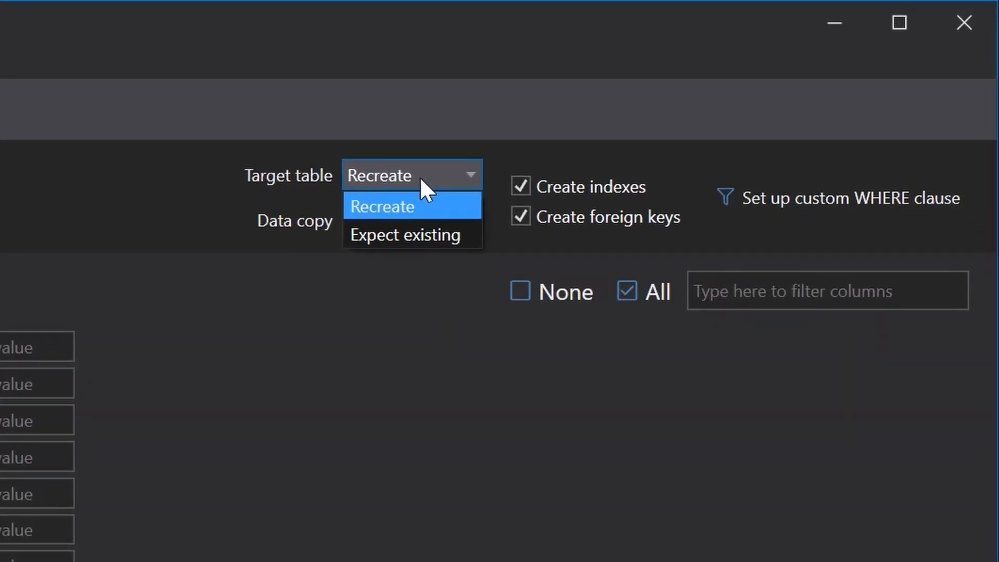
{"action": "left_click", "coordinate": [419, 177]}
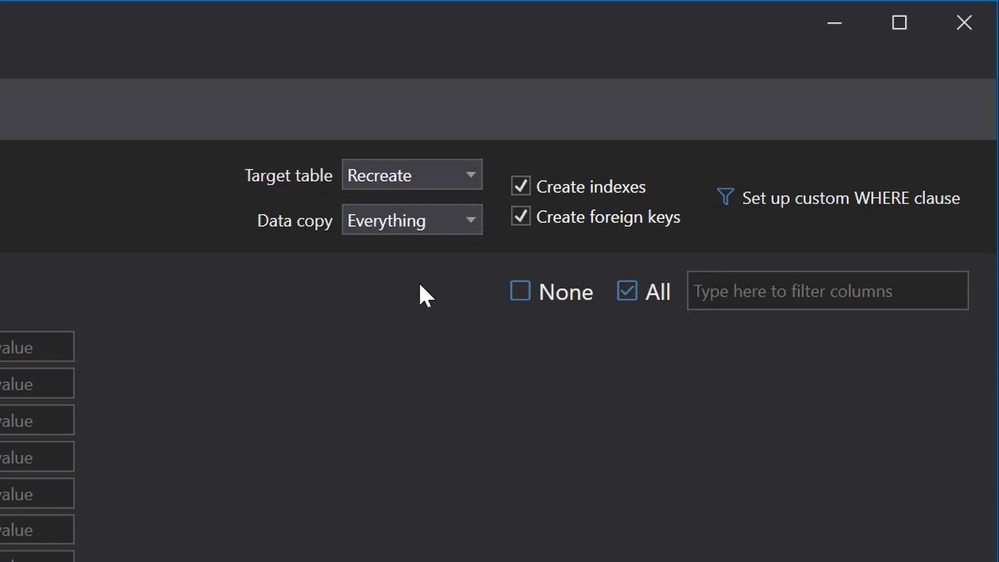
{"action": "left_click", "coordinate": [420, 221]}
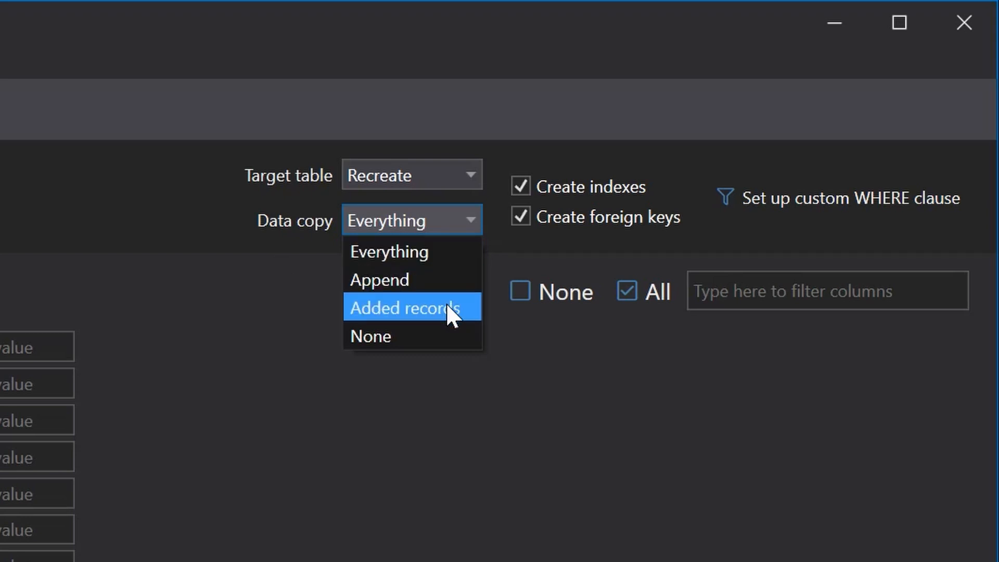
{"action": "left_click", "coordinate": [638, 227]}
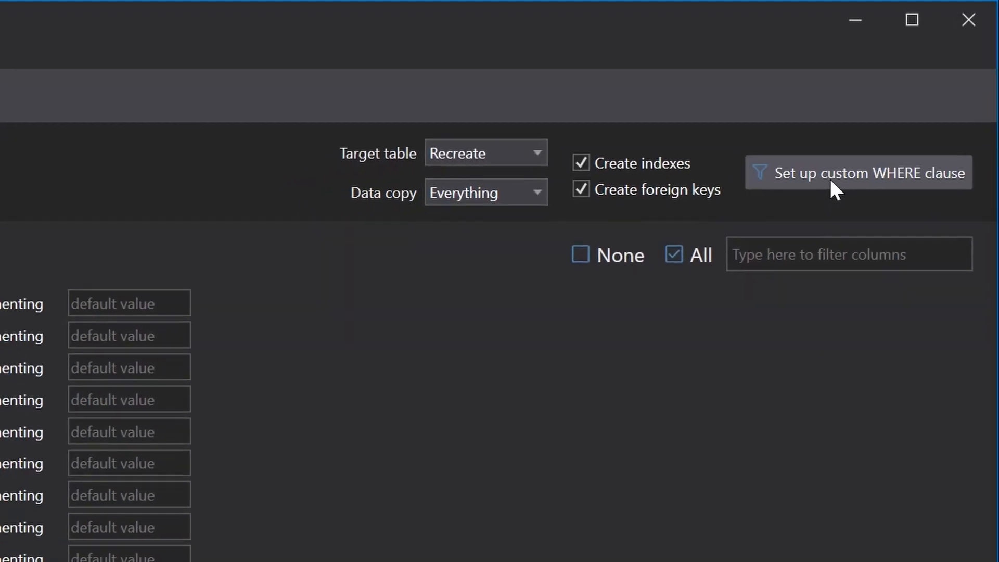
Step: Open the custom WHERE clause setup for the HumanResources.Employee table
{"action": "left_click", "coordinate": [831, 179]}
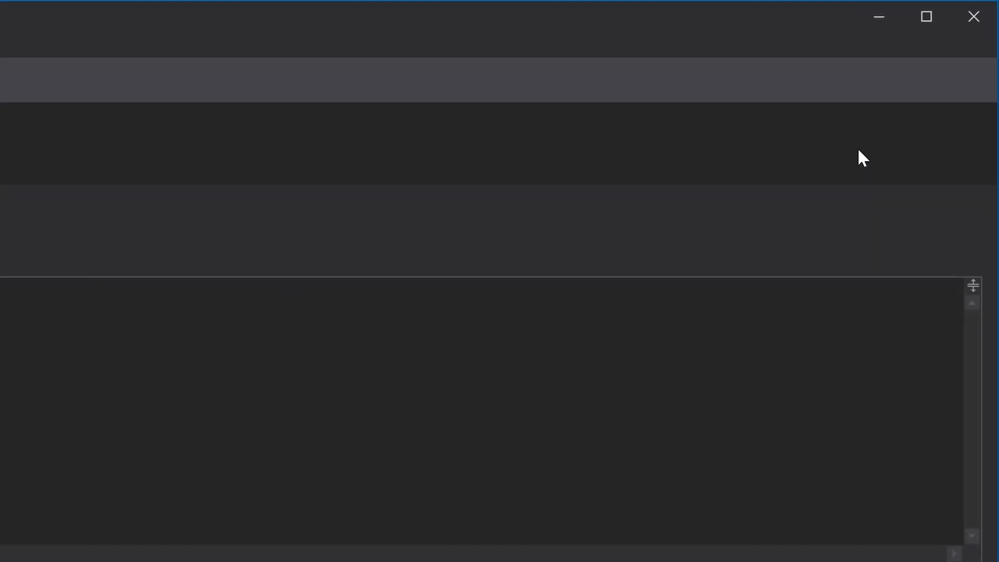